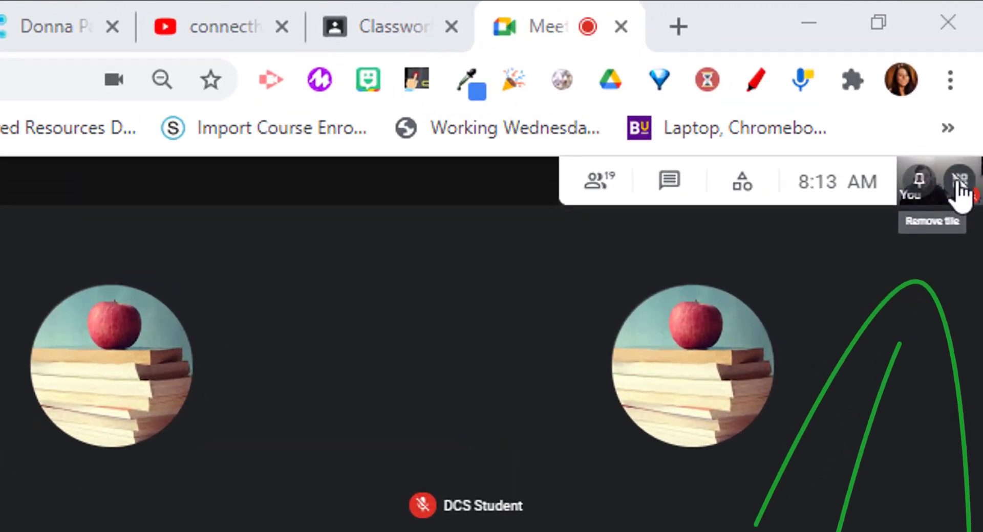
# Remove your self-view tile from the Meet participant grid.
pyautogui.click(960, 183)
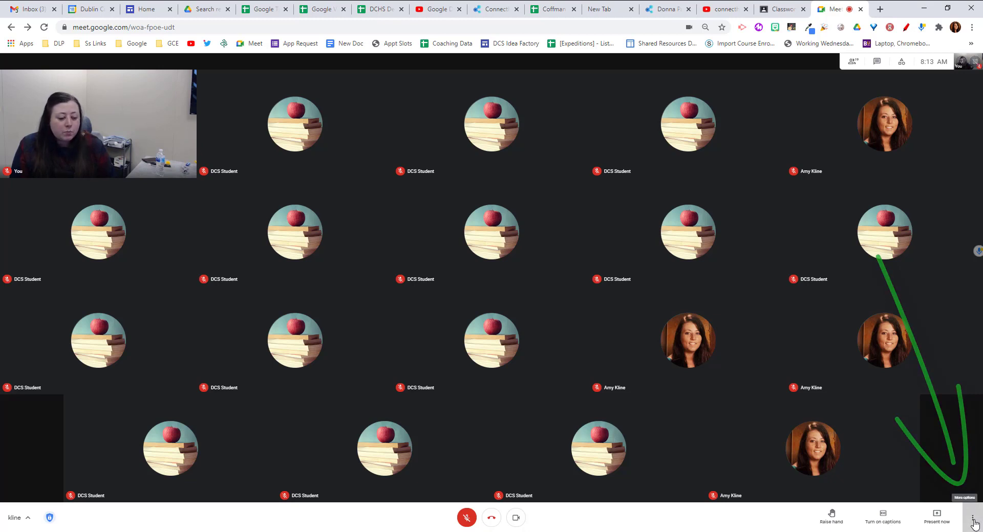
pyautogui.click(974, 523)
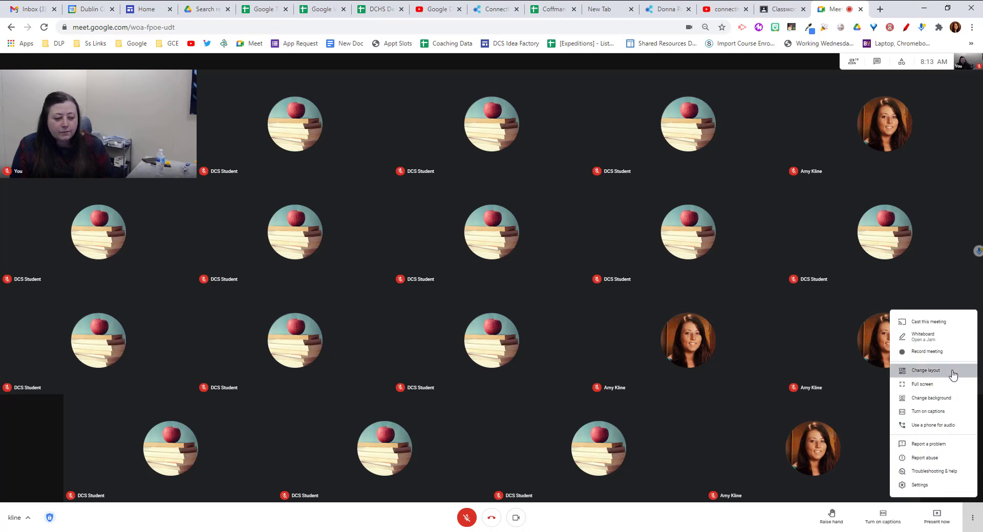
pyautogui.click(926, 371)
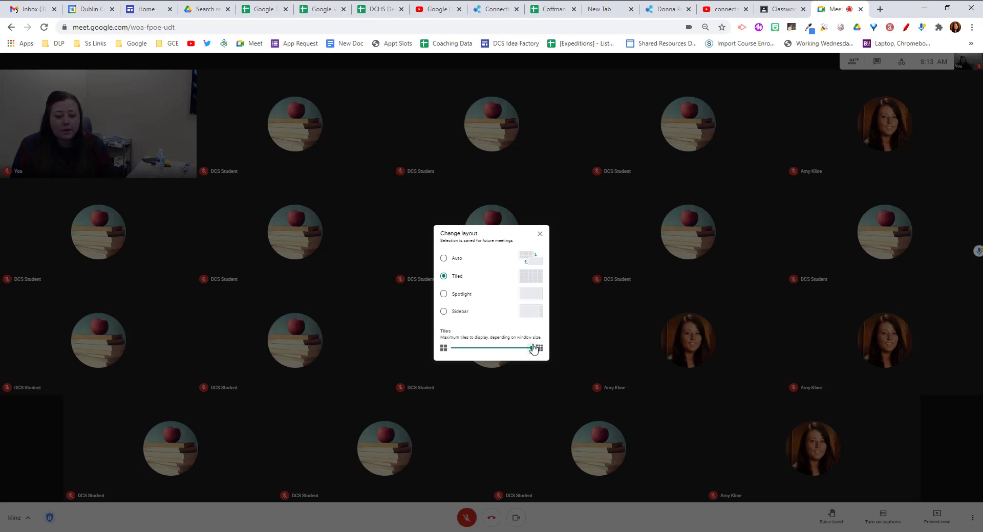
pyautogui.click(540, 235)
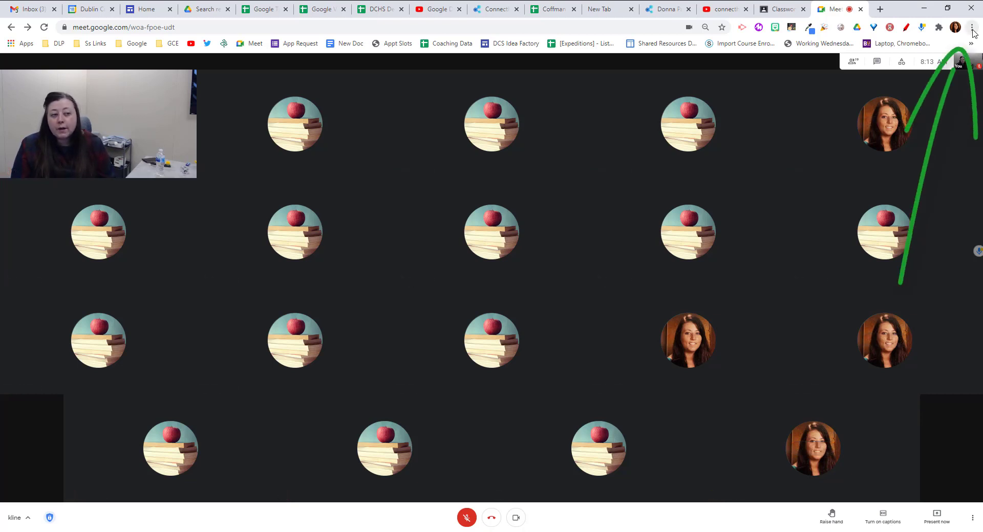
pyautogui.click(971, 28)
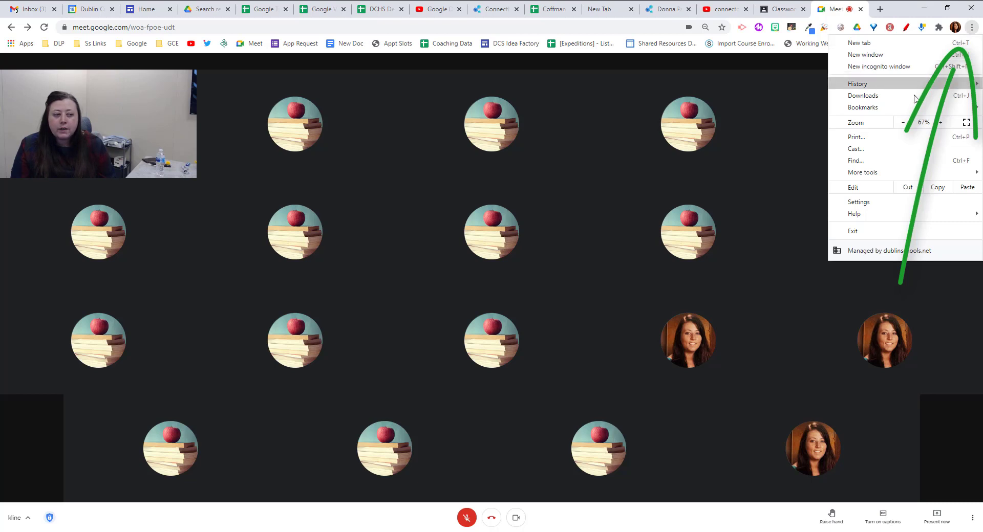
pyautogui.click(943, 125)
pyautogui.click(941, 123)
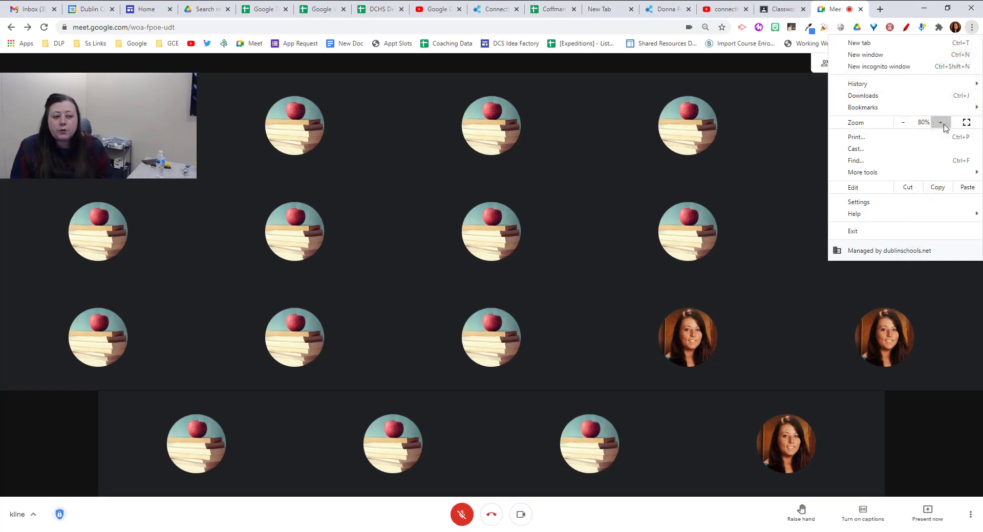
pyautogui.click(903, 126)
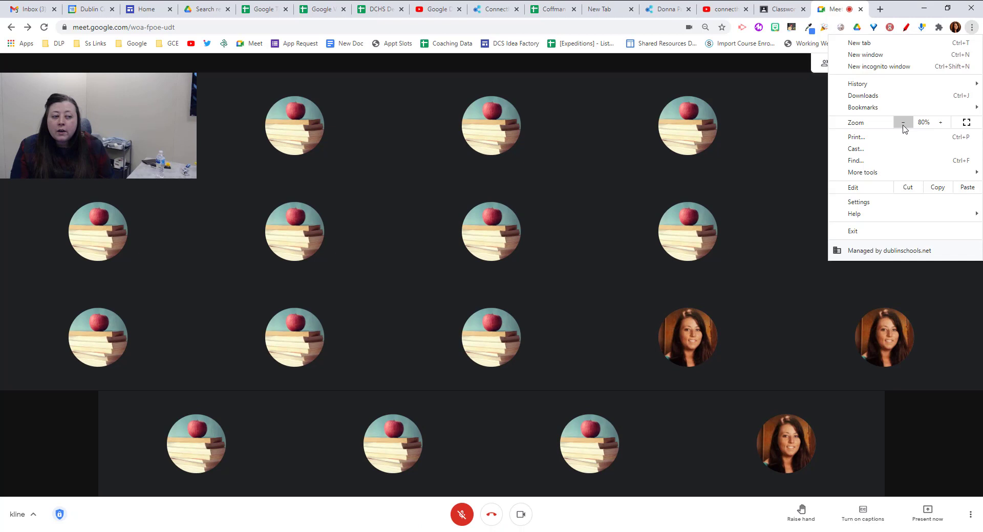
pyautogui.click(904, 126)
pyautogui.click(904, 125)
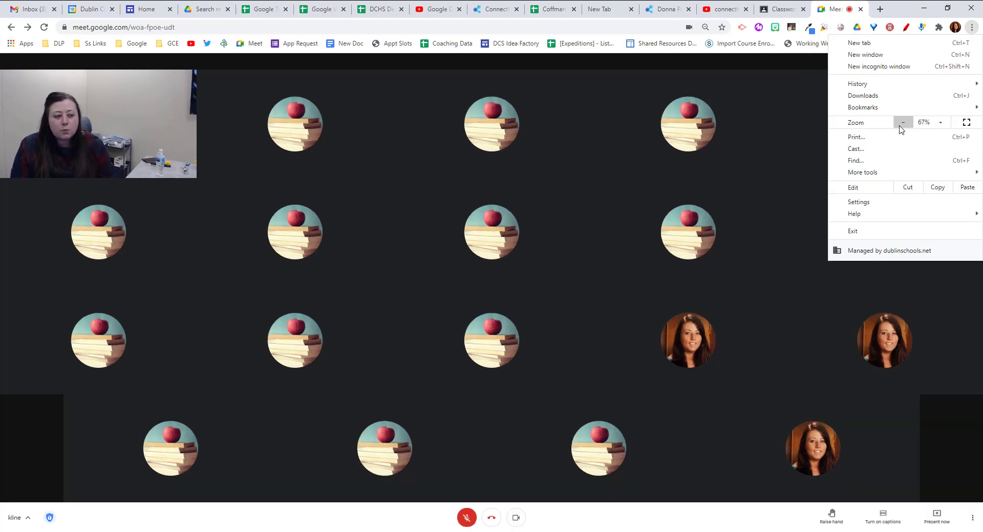
pyautogui.click(952, 441)
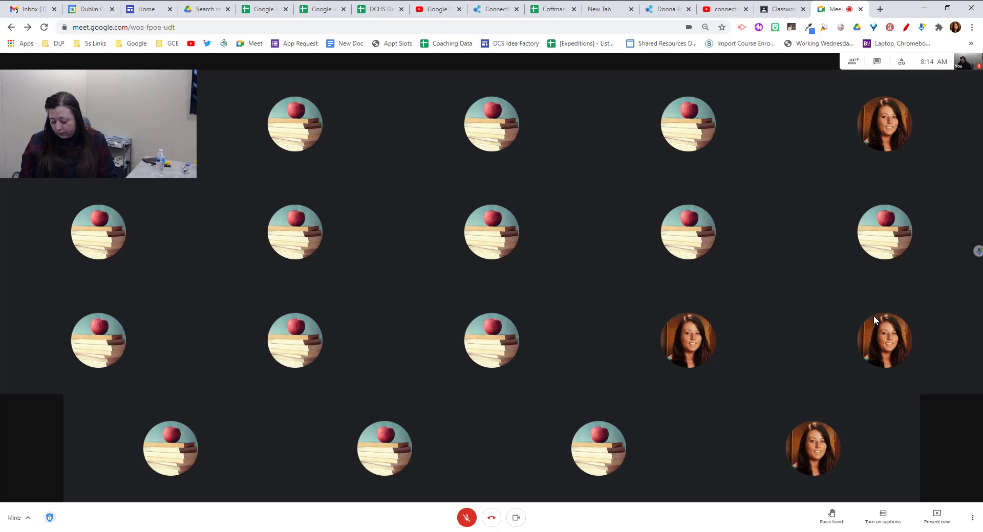
# Snap the call window to the left half and enter 'meet' in a new tab.
pyautogui.press('super+Left')
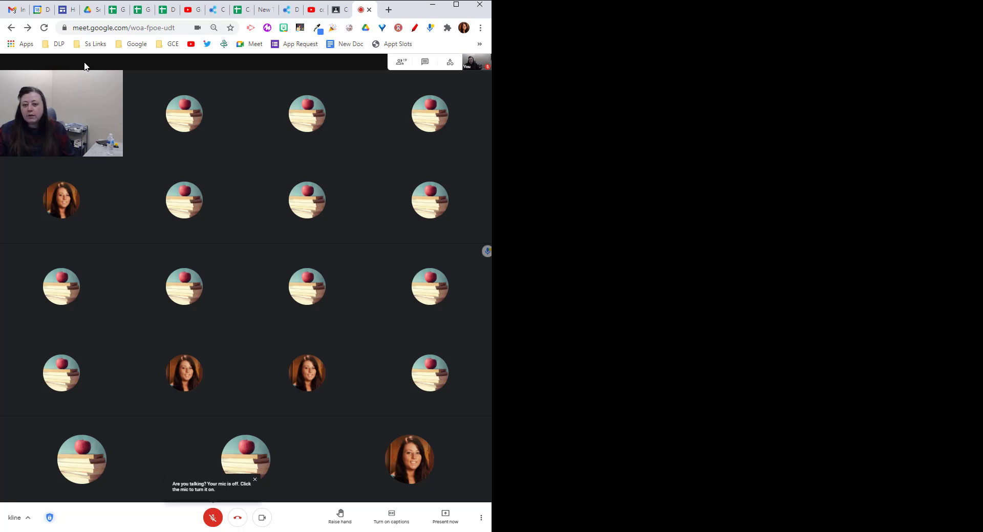
pyautogui.click(388, 9)
pyautogui.write('meet.google.com')
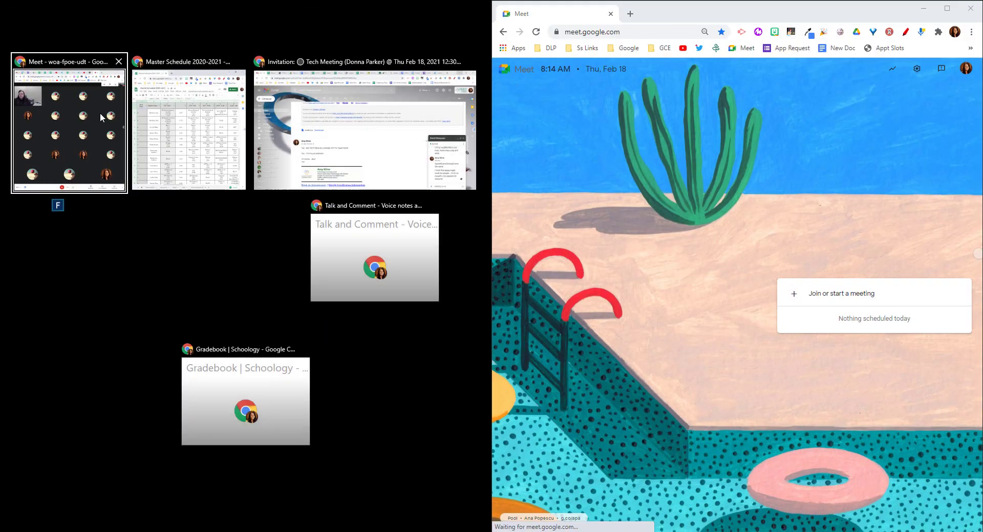
# Place the call on the left half, join via nickname 'kline', and turn off camera and mic.
pyautogui.click(96, 115)
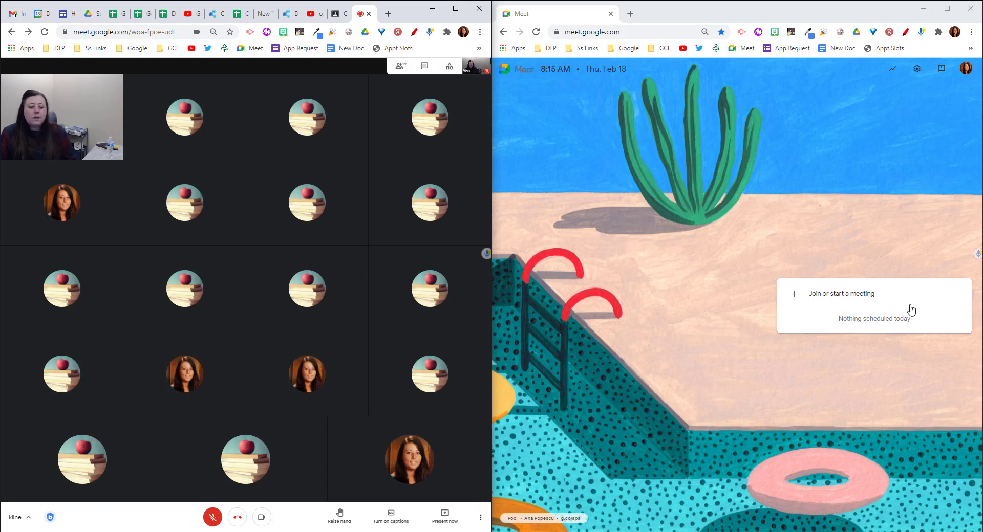
pyautogui.click(873, 300)
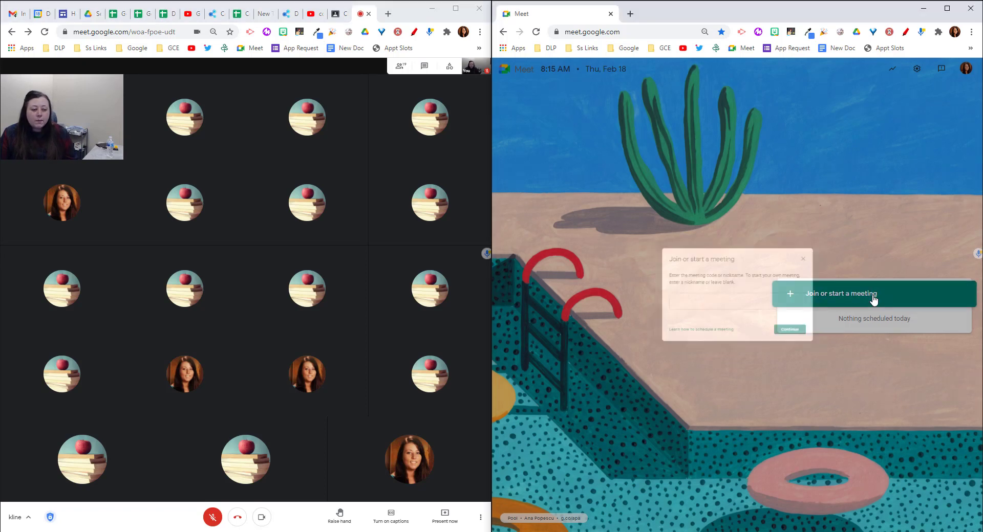
pyautogui.write('klin')
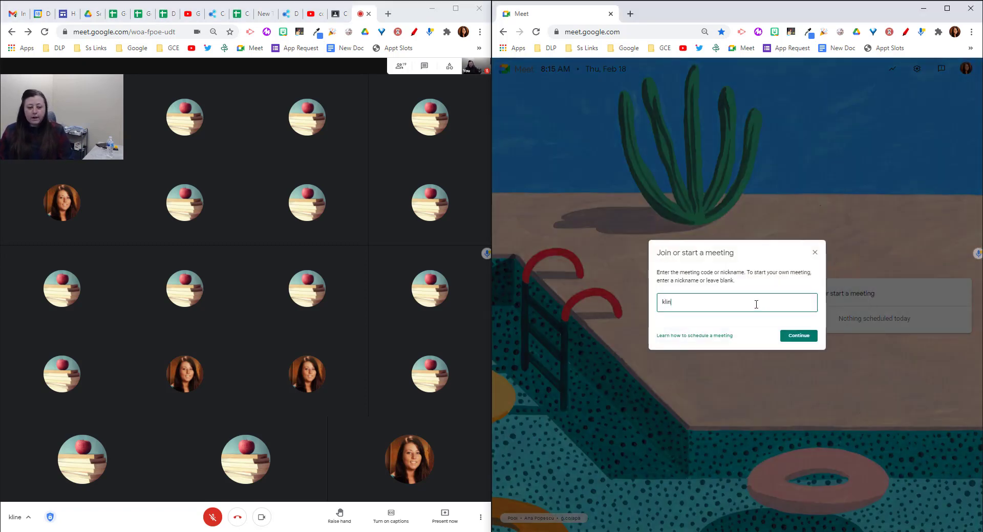
pyautogui.write('e')
pyautogui.click(789, 336)
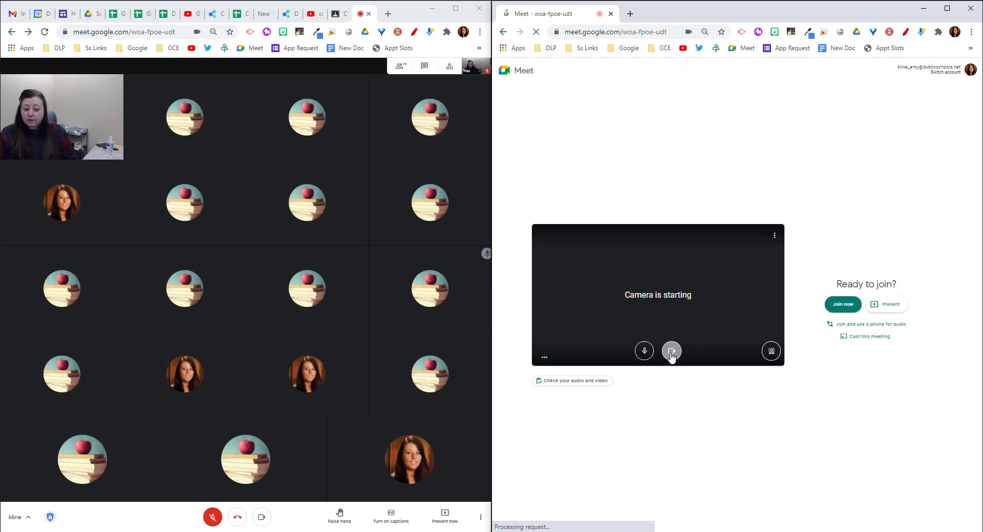
pyautogui.click(672, 355)
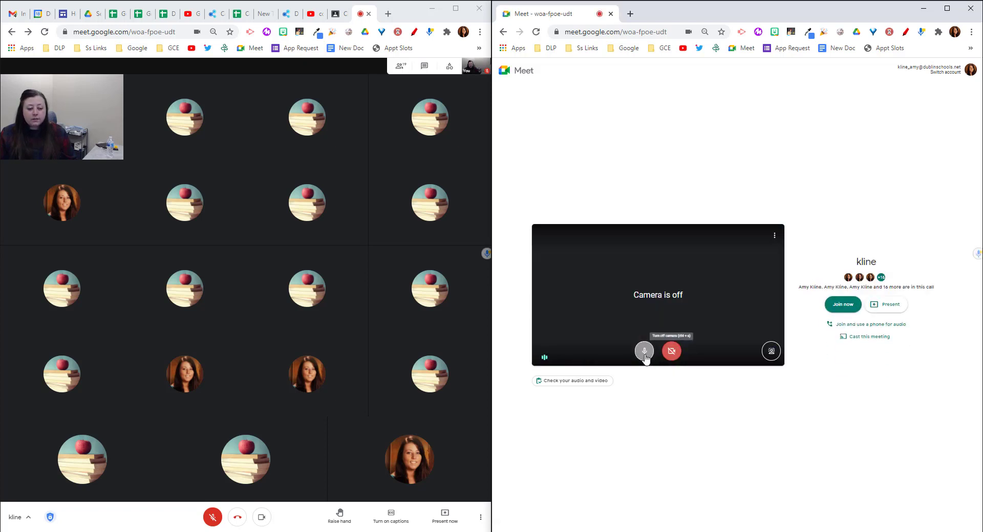
pyautogui.click(644, 352)
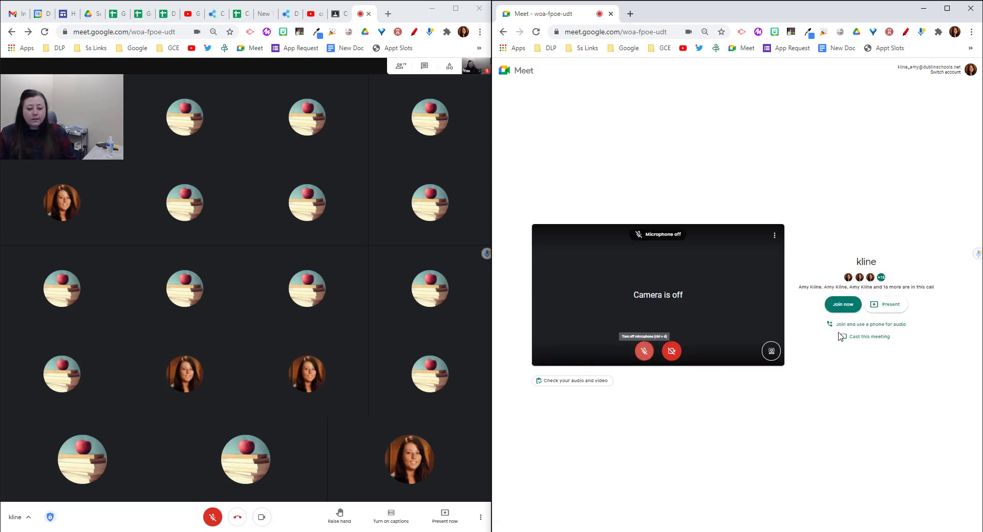
# Browse the Entire Screen, Application Window and Chrome Tab share options, then cancel.
pyautogui.click(886, 307)
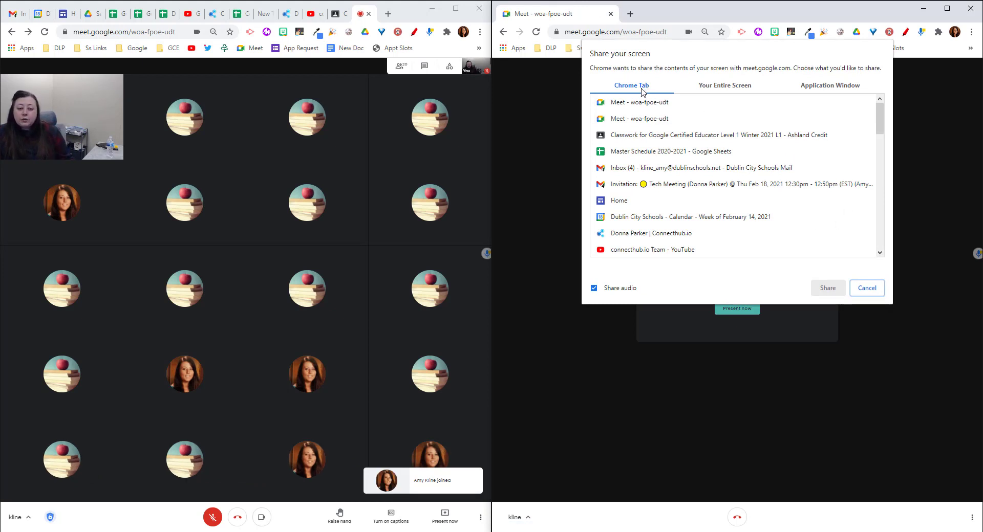
pyautogui.click(739, 91)
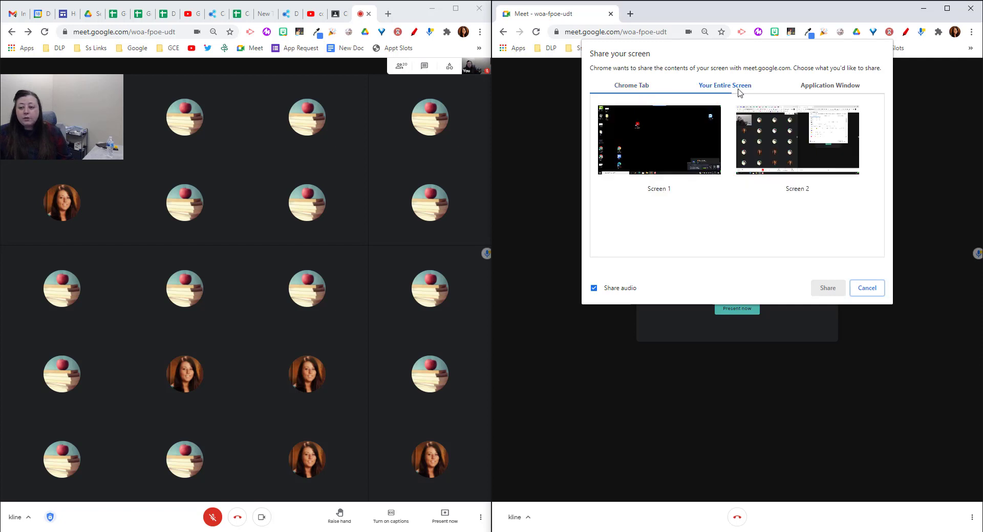
pyautogui.click(816, 91)
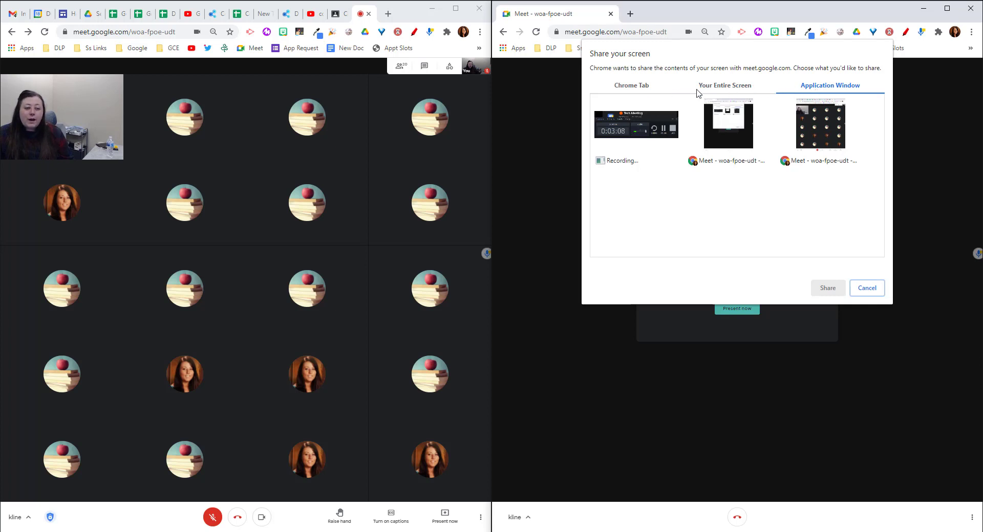
pyautogui.click(637, 91)
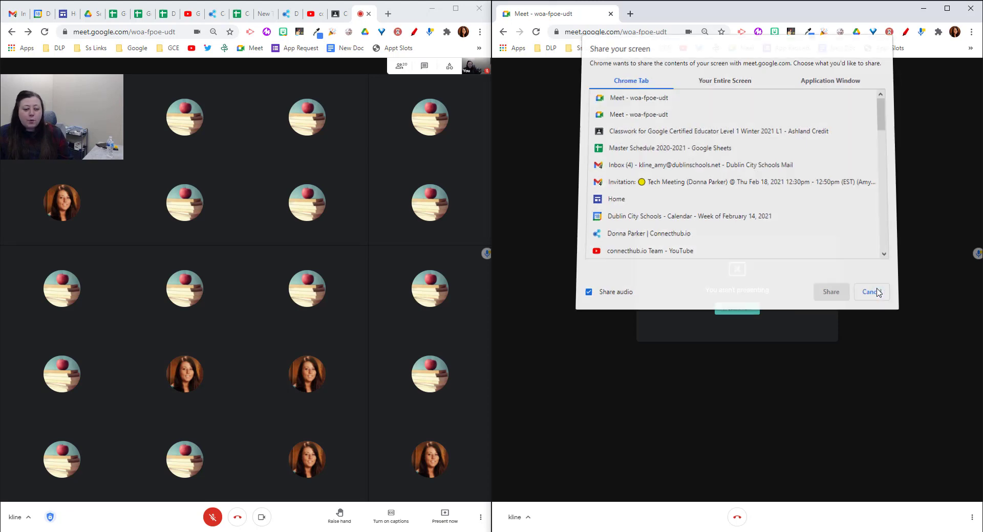
pyautogui.click(872, 288)
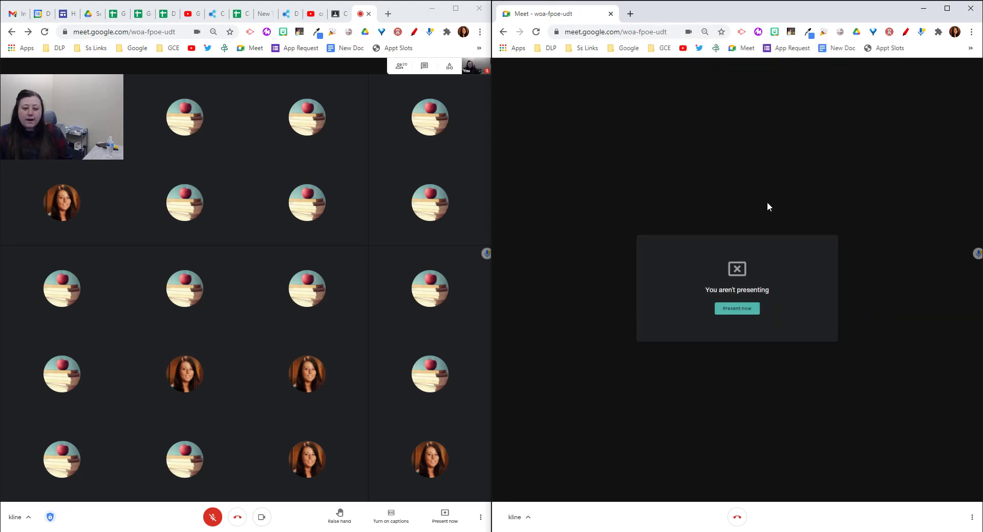
# Load dublin.schoology.com in a new tab, then start Present now from the Meet tab.
pyautogui.click(630, 15)
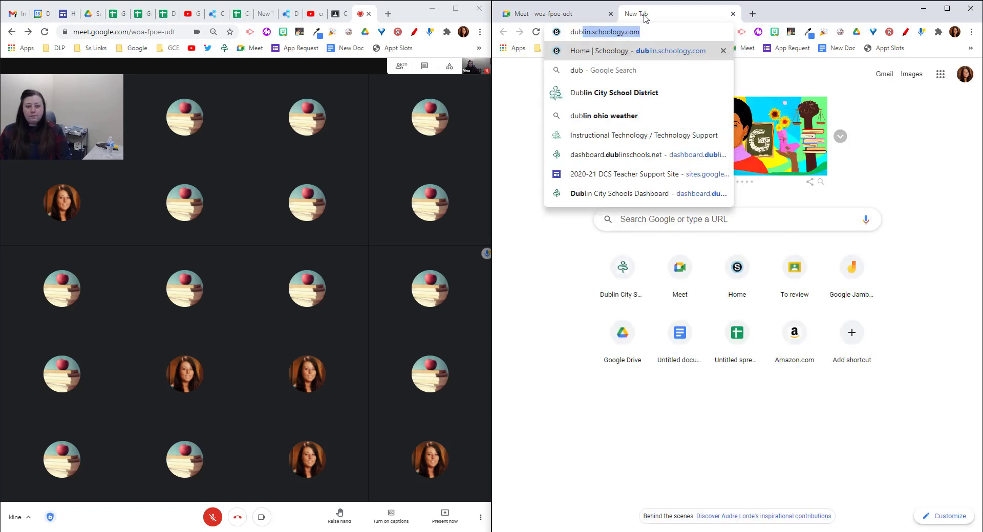
pyautogui.press('Return')
pyautogui.click(854, 299)
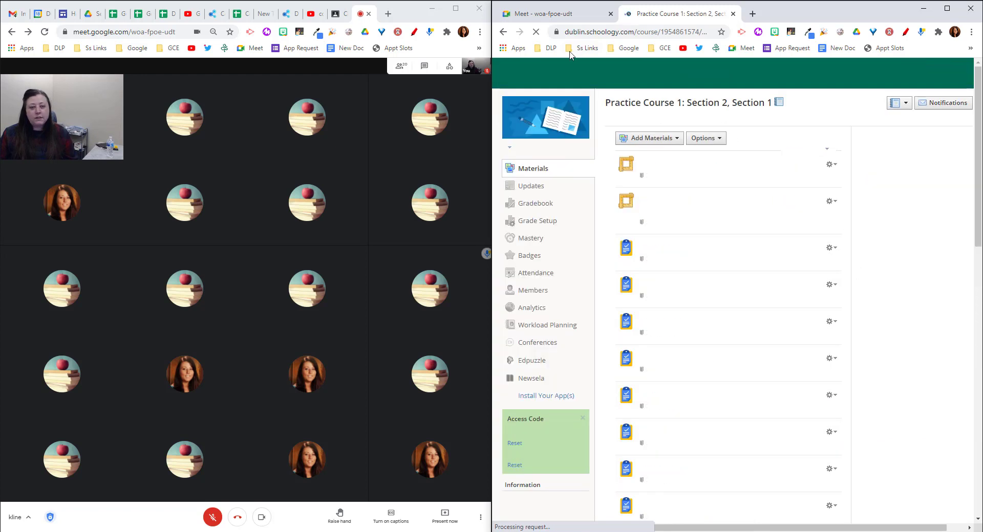
pyautogui.click(569, 15)
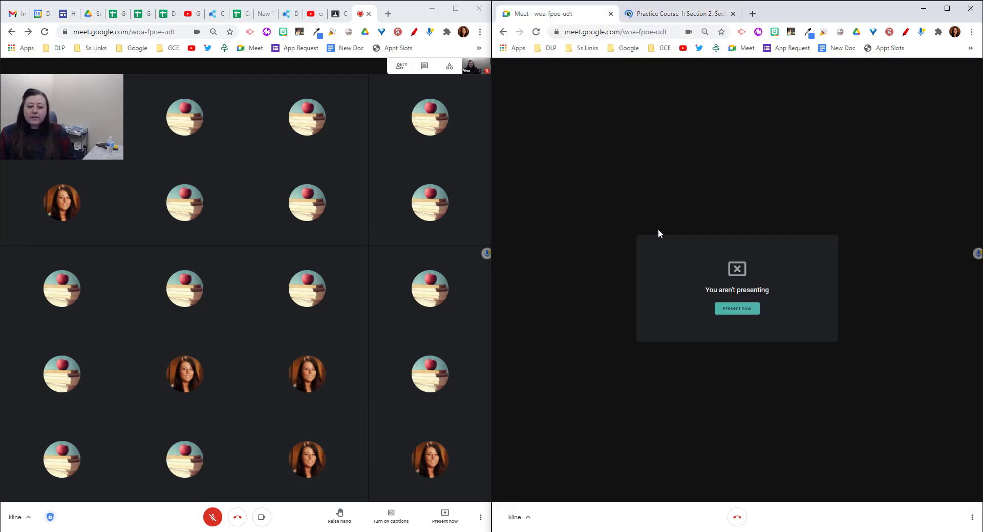
pyautogui.click(749, 312)
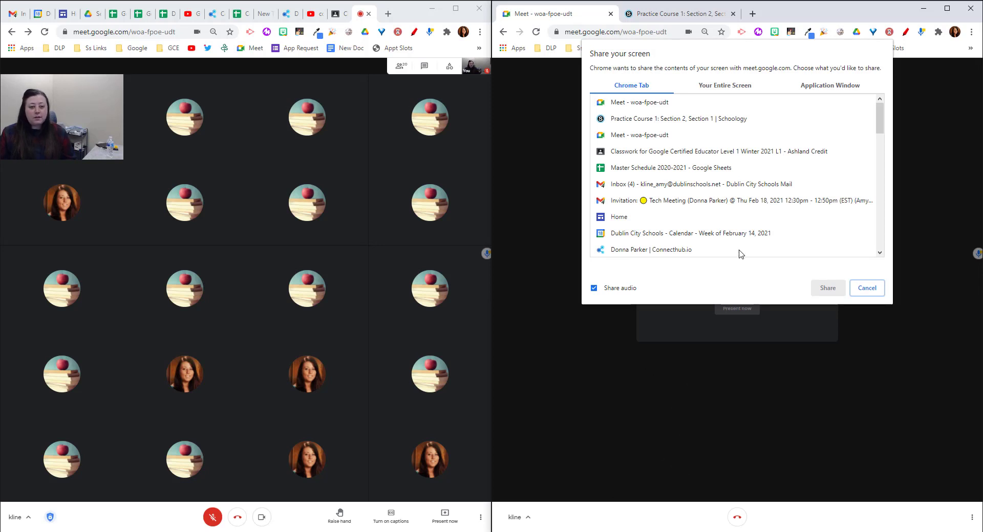
# Share the 'Practice Course 1: Section 2, Section 1 | Schoology' tab and refocus the left Meet window.
pyautogui.click(683, 123)
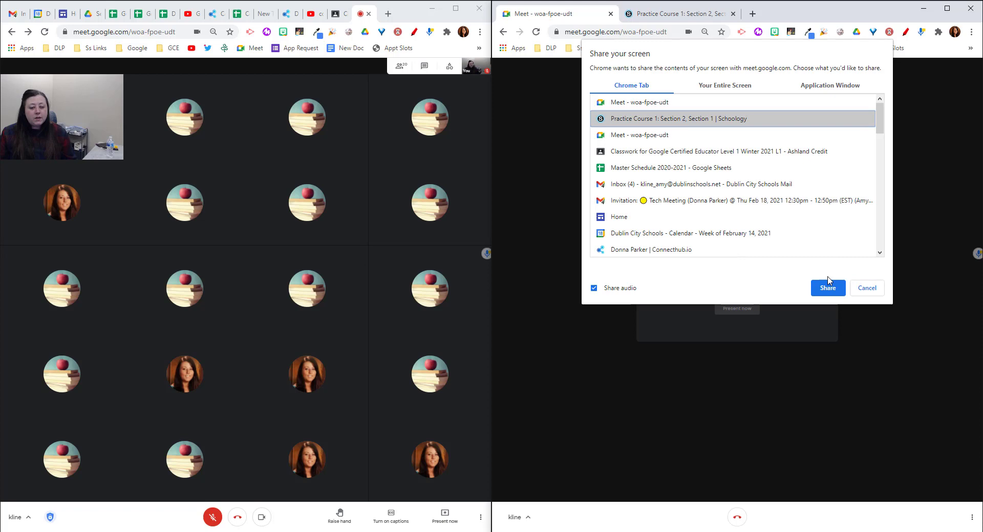
pyautogui.click(826, 289)
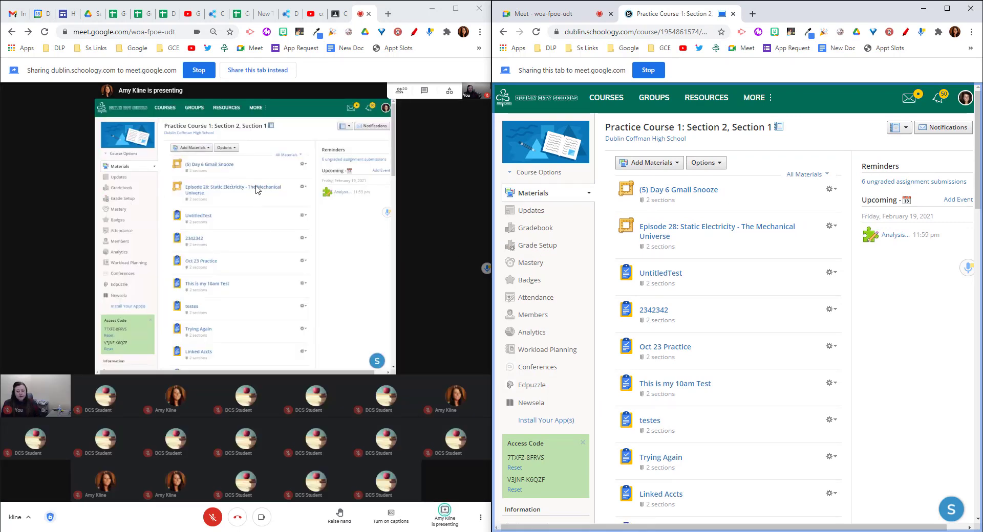
pyautogui.moveTo(309, 213)
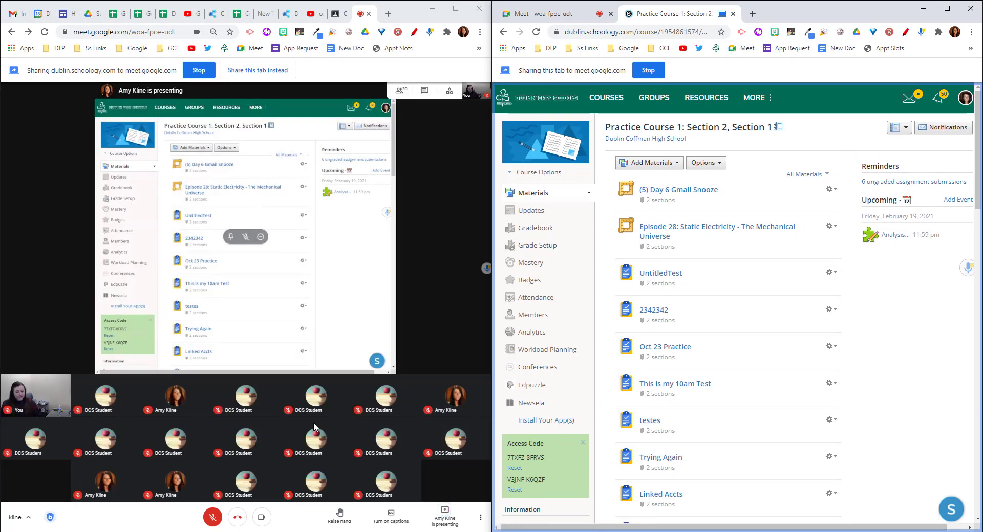
pyautogui.click(420, 103)
# Open the Meet chat panel and place the cursor in the message-to-everyone box.
pyautogui.click(420, 93)
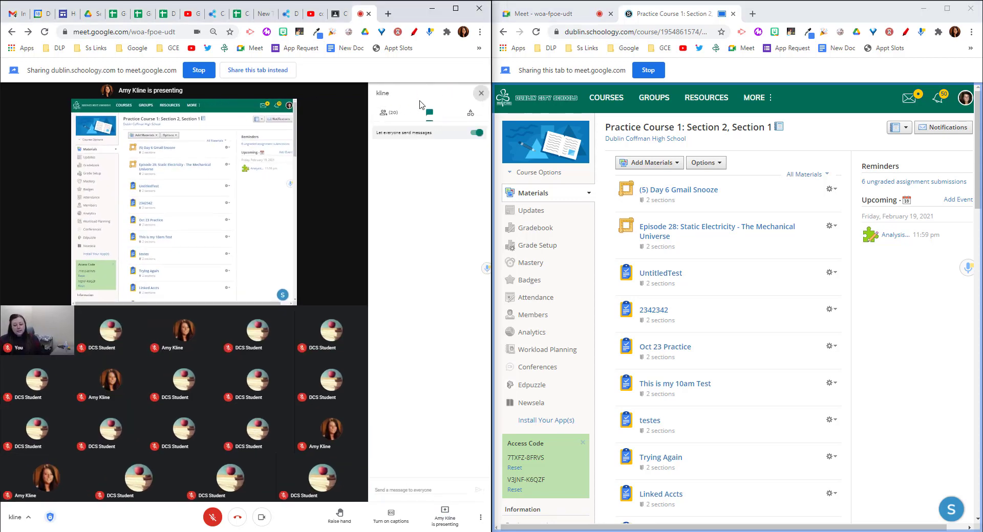
pyautogui.click(425, 489)
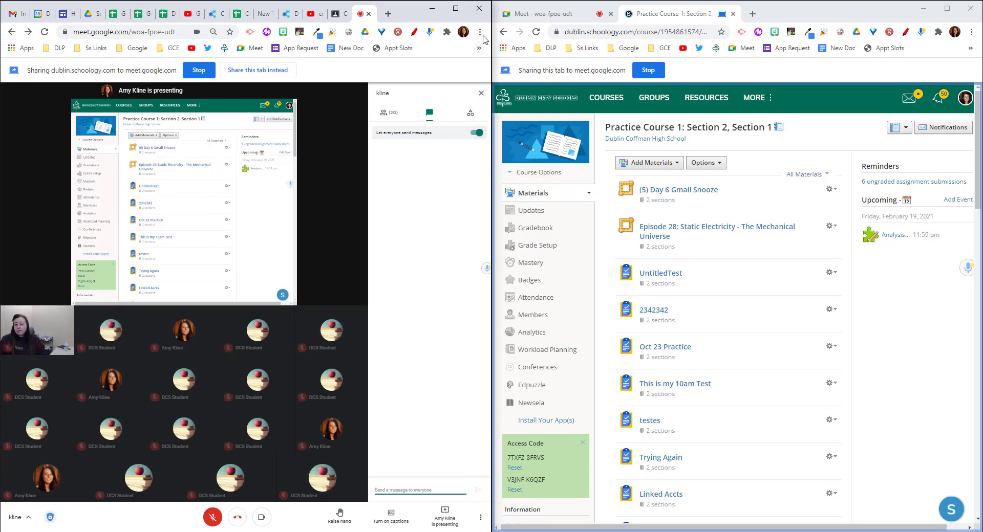
# Adjust the Meet page zoom with Chrome's menu zoom controls until it settles at 80%.
pyautogui.click(480, 32)
pyautogui.click(444, 127)
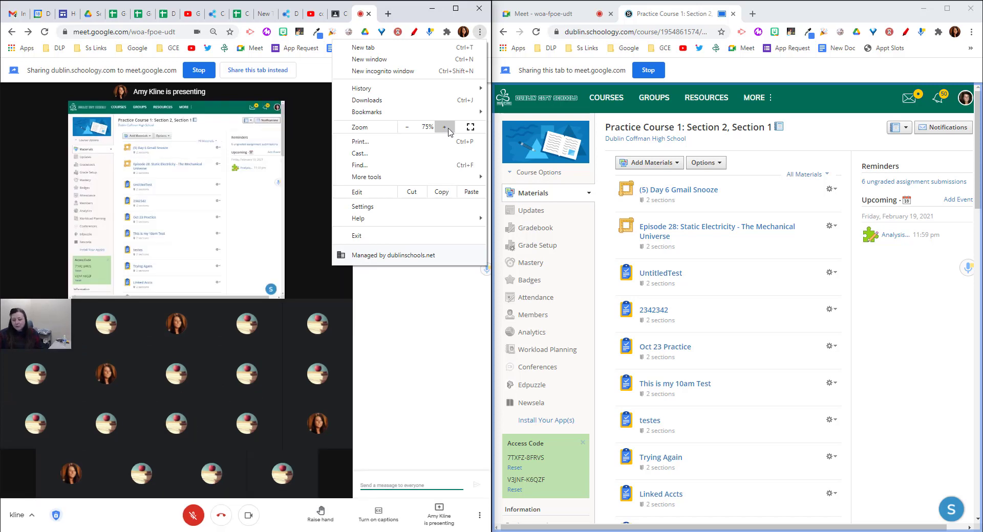
pyautogui.click(445, 127)
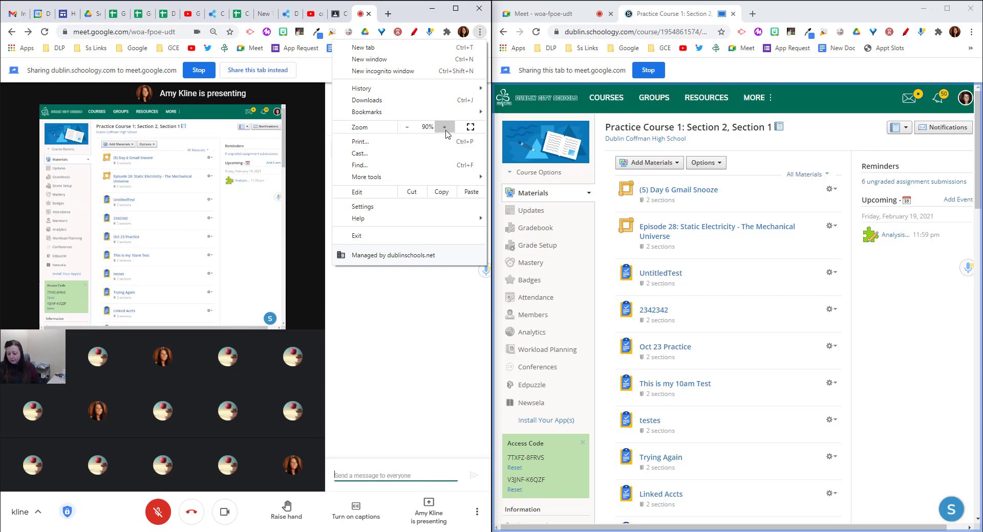
pyautogui.click(407, 131)
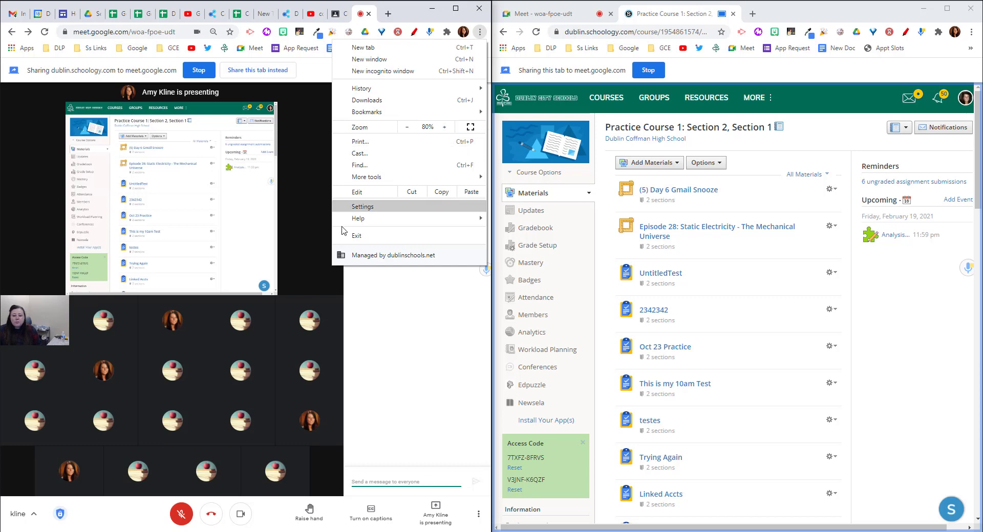
pyautogui.click(324, 231)
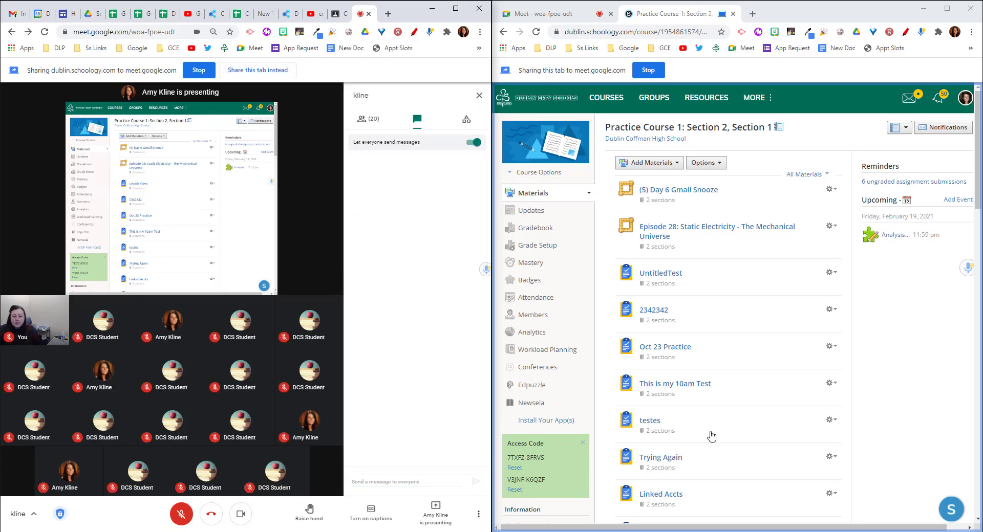